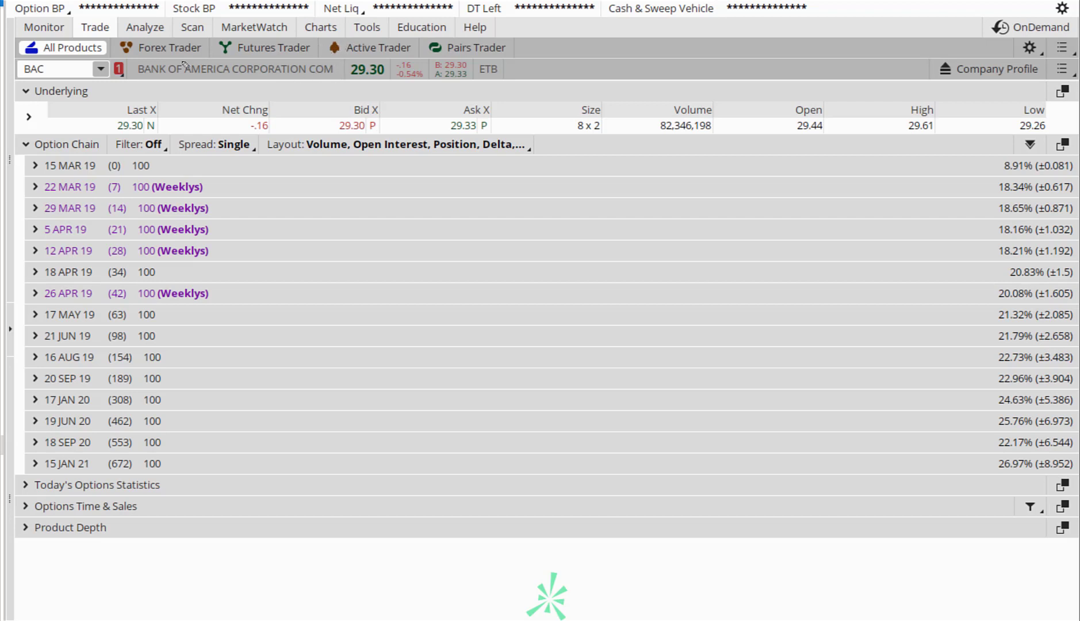
{"action": "mouse_move", "coordinate": [45, 55]}
{"action": "left_mouse_down"}
{"action": "mouse_move", "coordinate": [16, 65]}
{"action": "mouse_move", "coordinate": [46, 97]}
{"action": "mouse_move", "coordinate": [90, 59]}
{"action": "mouse_move", "coordinate": [54, 49]}
{"action": "mouse_move", "coordinate": [8, 78]}
{"action": "left_mouse_up"}
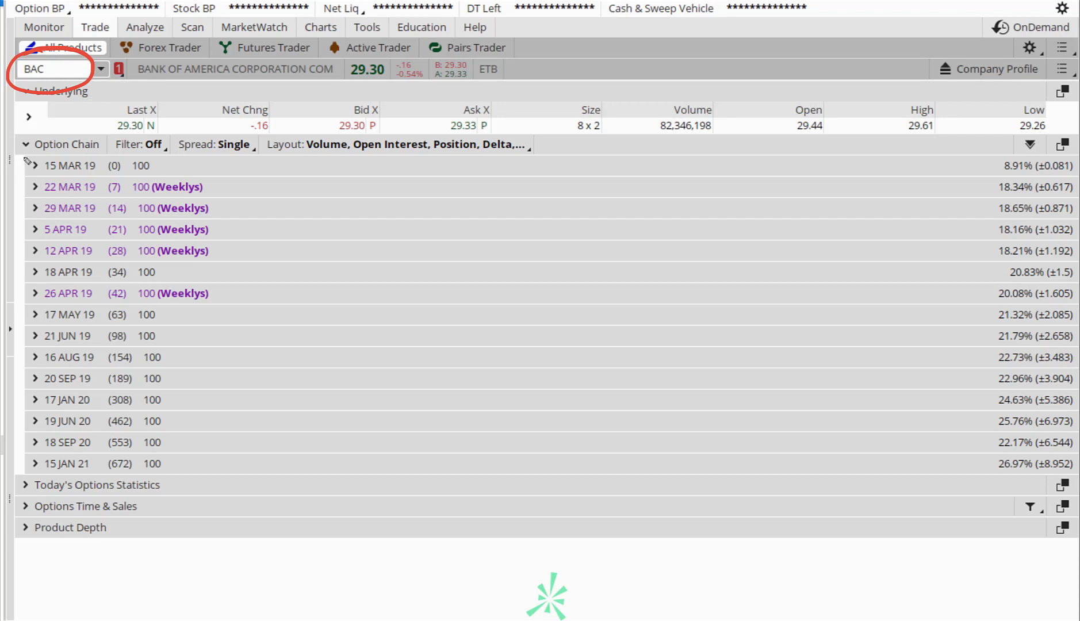
{"action": "left_click_drag", "start_coordinate": [29, 155], "coordinate": [19, 360]}
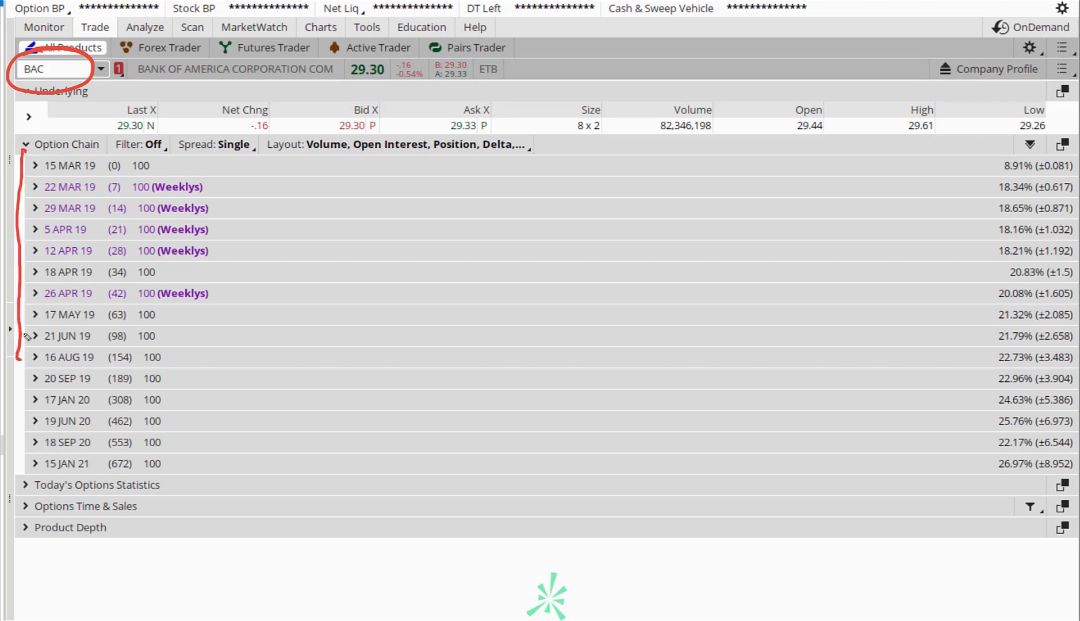
{"action": "mouse_move", "coordinate": [237, 154]}
{"action": "left_mouse_down"}
{"action": "mouse_move", "coordinate": [245, 330]}
{"action": "mouse_move", "coordinate": [236, 383]}
{"action": "mouse_move", "coordinate": [221, 381]}
{"action": "left_mouse_up"}
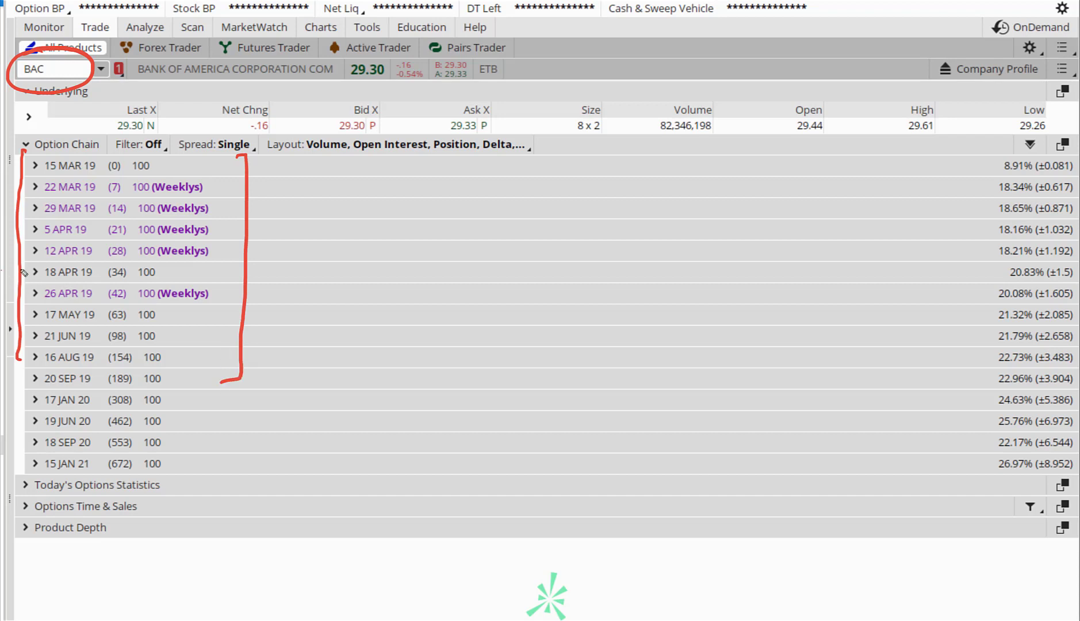
{"action": "mouse_move", "coordinate": [0, 269]}
{"action": "left_mouse_down"}
{"action": "mouse_move", "coordinate": [41, 269]}
{"action": "mouse_move", "coordinate": [27, 282]}
{"action": "left_mouse_up"}
{"action": "mouse_move", "coordinate": [101, 277]}
{"action": "left_mouse_down"}
{"action": "mouse_move", "coordinate": [130, 266]}
{"action": "mouse_move", "coordinate": [101, 273]}
{"action": "mouse_move", "coordinate": [107, 281]}
{"action": "left_mouse_up"}
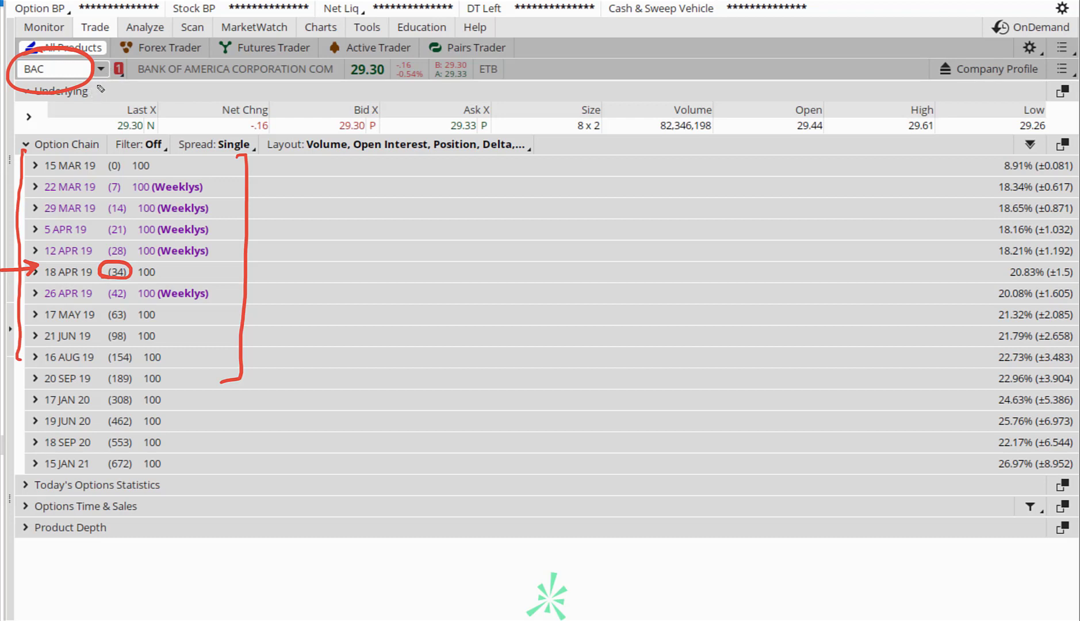
{"action": "left_click_drag", "start_coordinate": [102, 74], "coordinate": [169, 52]}
{"action": "left_click_drag", "start_coordinate": [161, 275], "coordinate": [224, 248]}
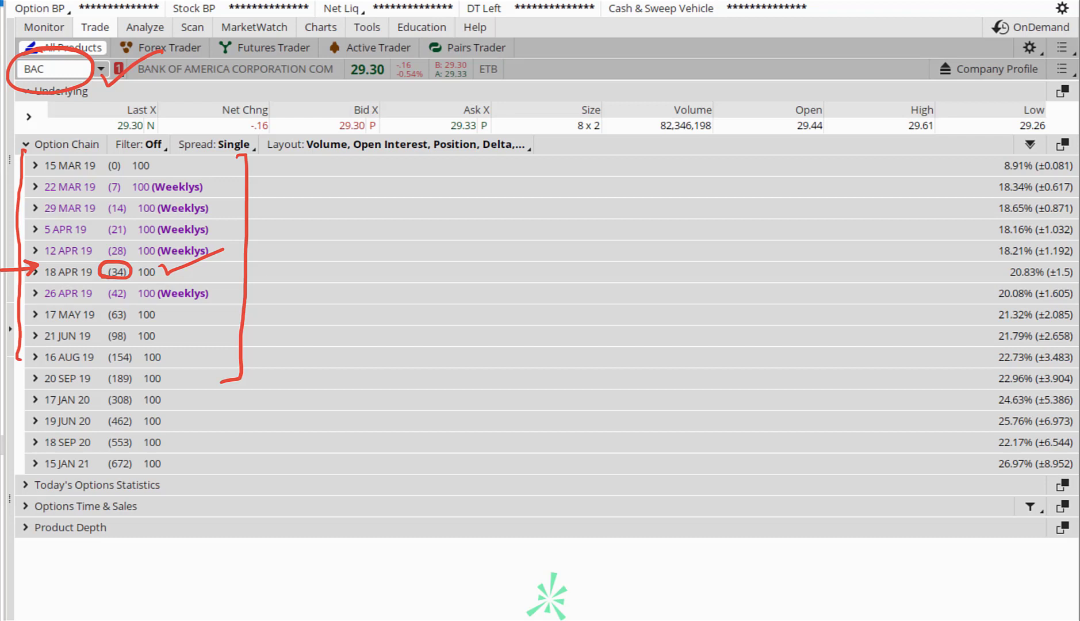
{"action": "key", "text": "Escape"}
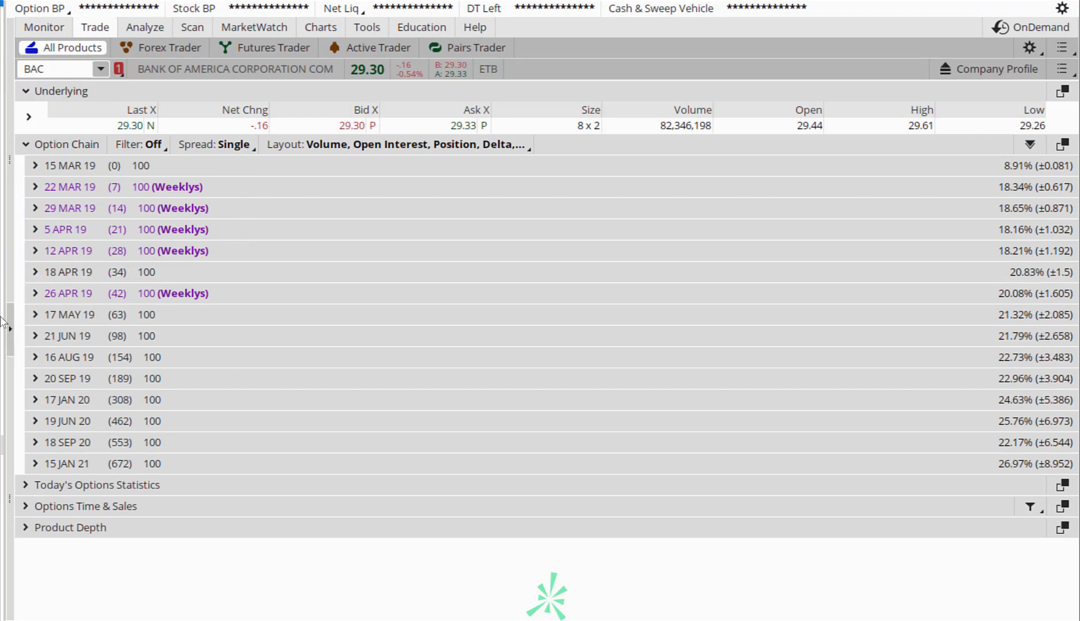
- Expand the 18 APR 19 series to show strikes 20–36, briefly outlining the puts side
{"action": "left_click", "coordinate": [36, 273]}
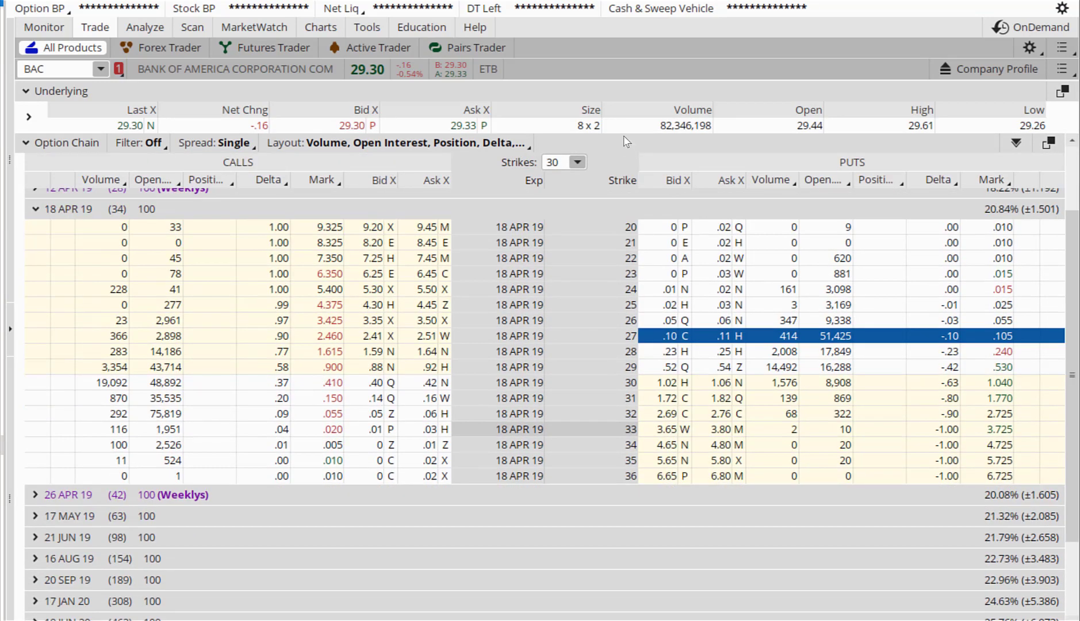
{"action": "mouse_move", "coordinate": [660, 211]}
{"action": "left_mouse_down"}
{"action": "mouse_move", "coordinate": [933, 384]}
{"action": "mouse_move", "coordinate": [989, 444]}
{"action": "left_mouse_up"}
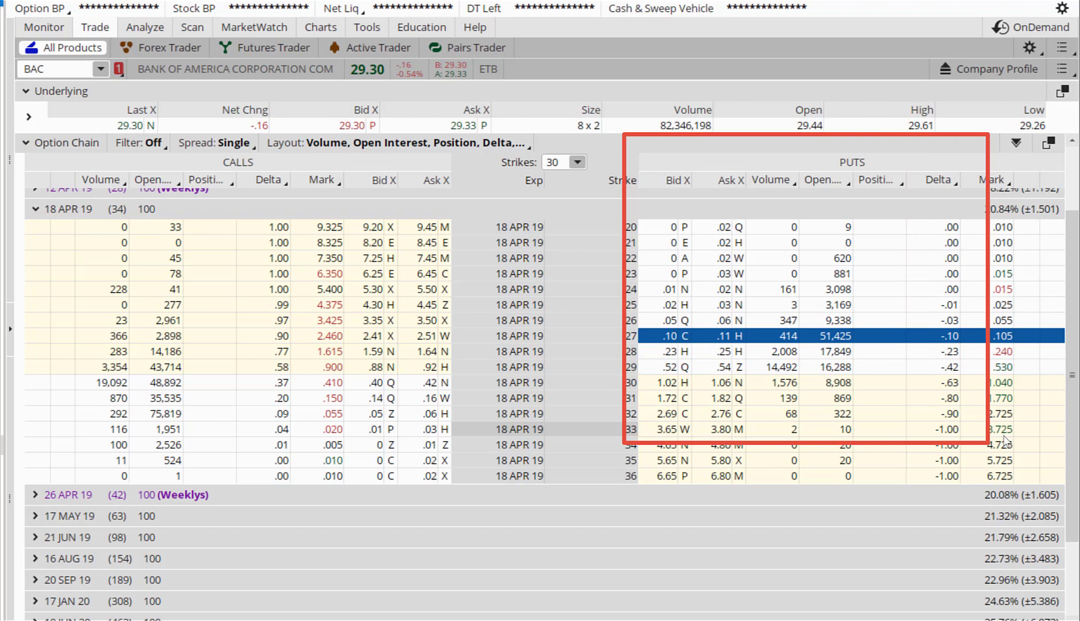
{"action": "key", "text": "Escape"}
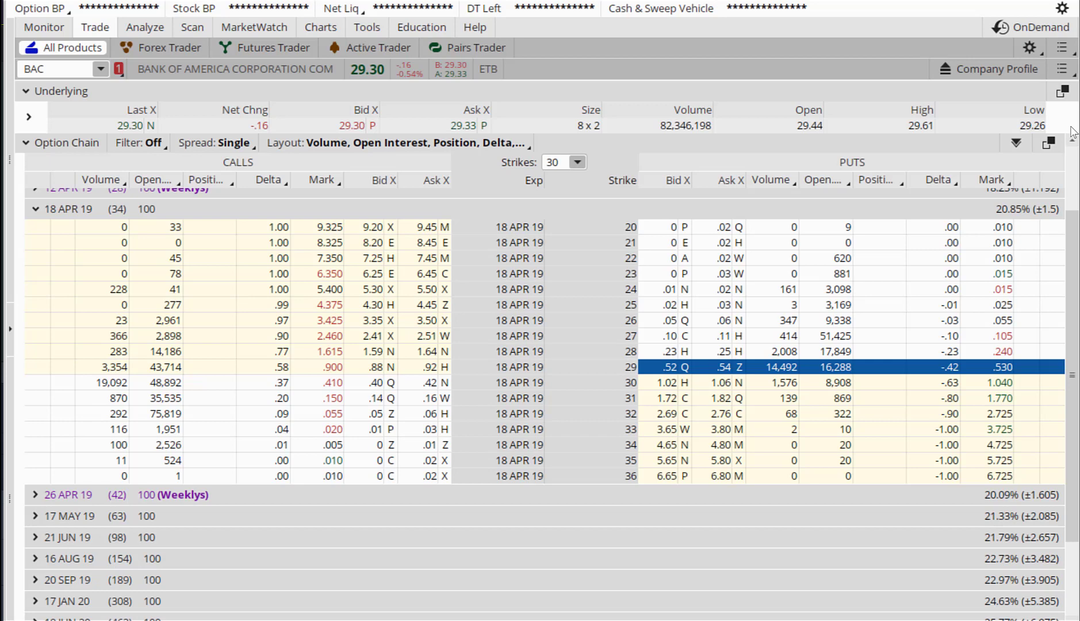
{"action": "scroll", "coordinate": [1071, 131], "scroll_direction": "up", "scroll_amount": 2}
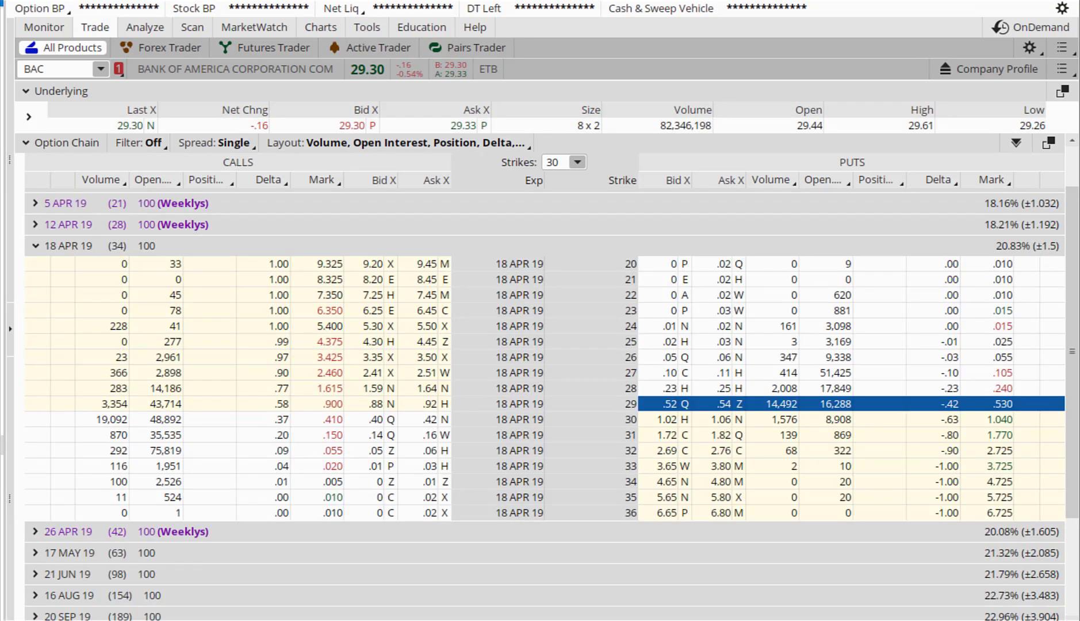
{"action": "mouse_move", "coordinate": [632, 410]}
{"action": "left_mouse_down"}
{"action": "mouse_move", "coordinate": [644, 396]}
{"action": "mouse_move", "coordinate": [619, 402]}
{"action": "mouse_move", "coordinate": [637, 410]}
{"action": "left_mouse_up"}
{"action": "mouse_move", "coordinate": [598, 371]}
{"action": "left_mouse_down"}
{"action": "mouse_move", "coordinate": [635, 381]}
{"action": "mouse_move", "coordinate": [614, 364]}
{"action": "mouse_move", "coordinate": [601, 377]}
{"action": "left_mouse_up"}
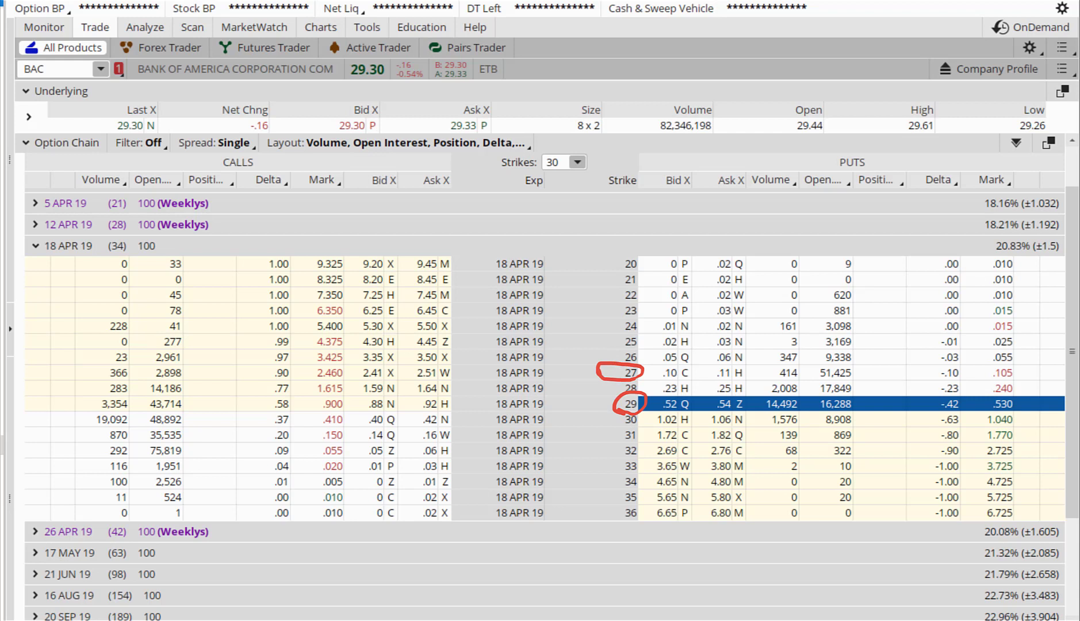
{"action": "key", "text": "Escape"}
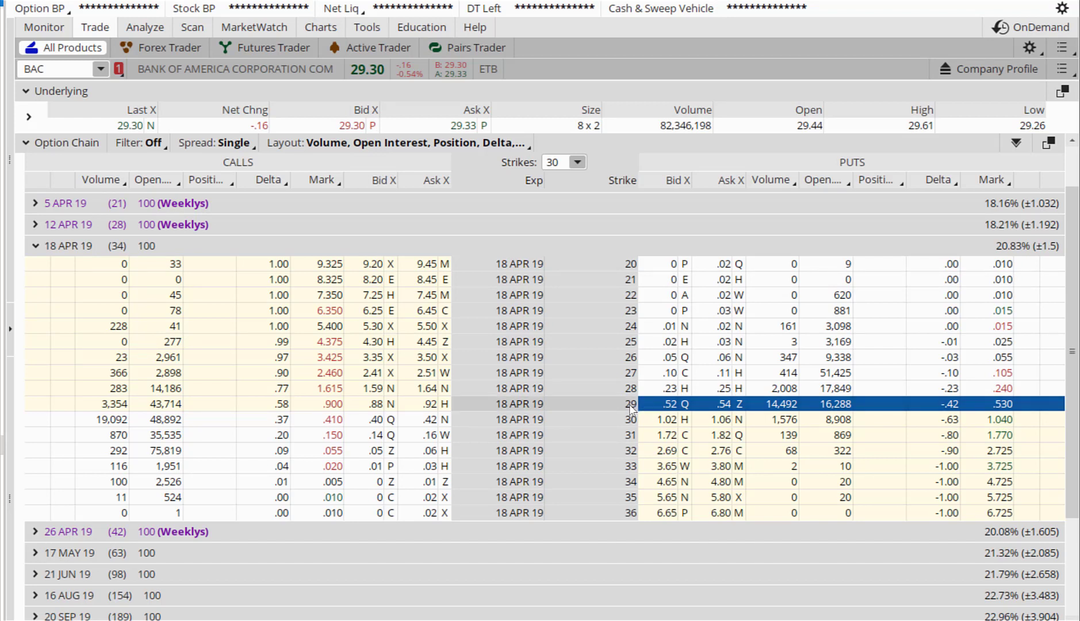
- Build a BAC 18 APR 19 vertical selling the 29 put and buying the 27 put for .42 credit
{"action": "left_click", "coordinate": [655, 400]}
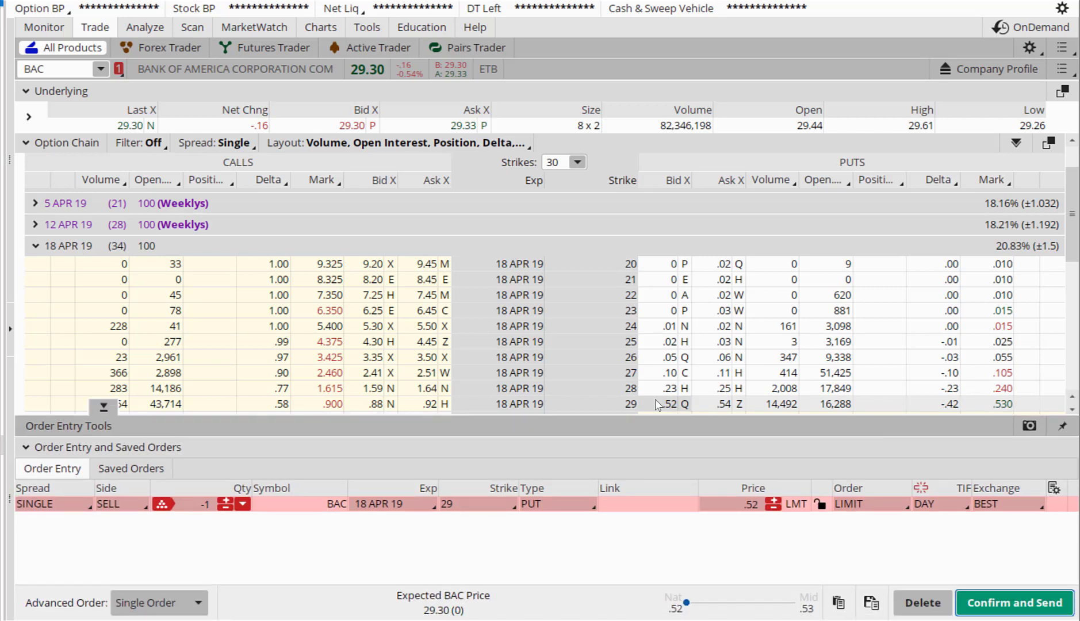
{"action": "left_click", "coordinate": [718, 374]}
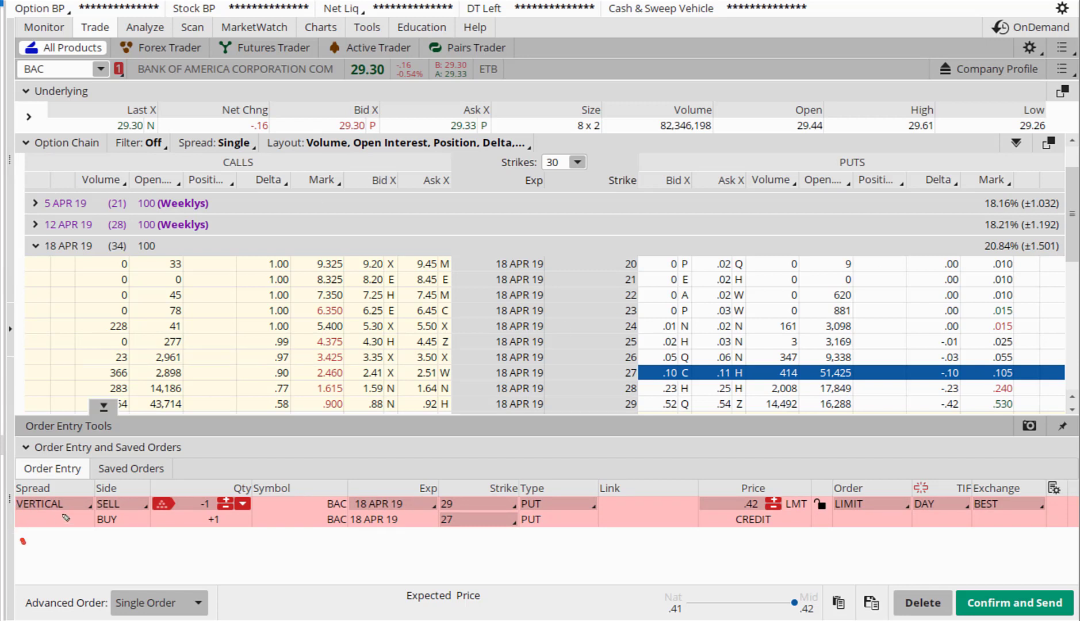
{"action": "left_click_drag", "start_coordinate": [23, 541], "coordinate": [65, 516]}
{"action": "left_click_drag", "start_coordinate": [176, 535], "coordinate": [230, 502]}
{"action": "left_click_drag", "start_coordinate": [368, 537], "coordinate": [415, 517]}
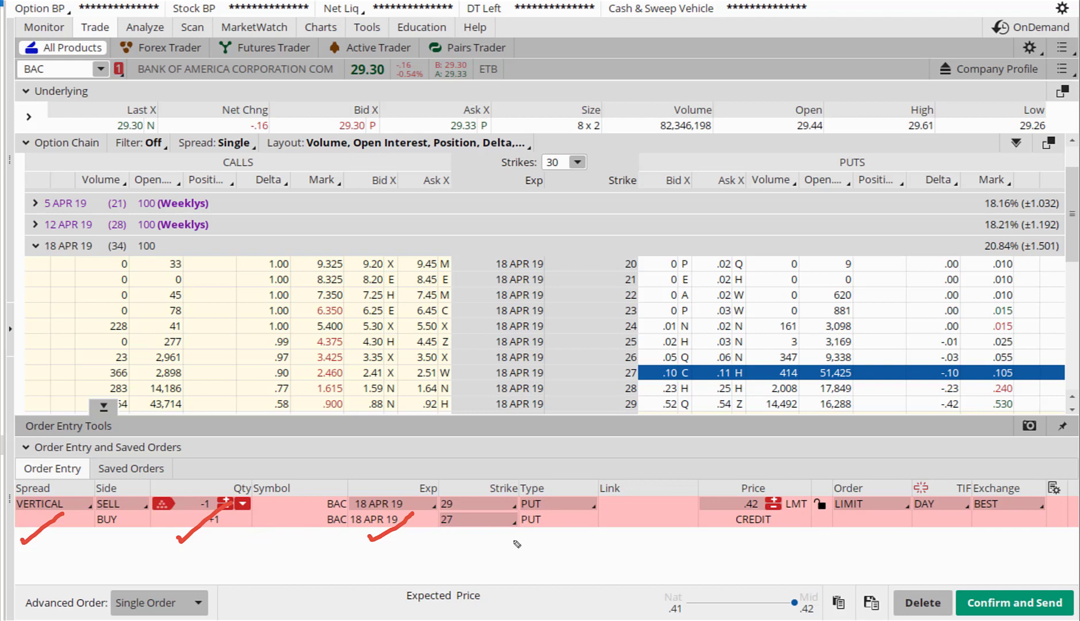
{"action": "left_click_drag", "start_coordinate": [471, 535], "coordinate": [601, 503]}
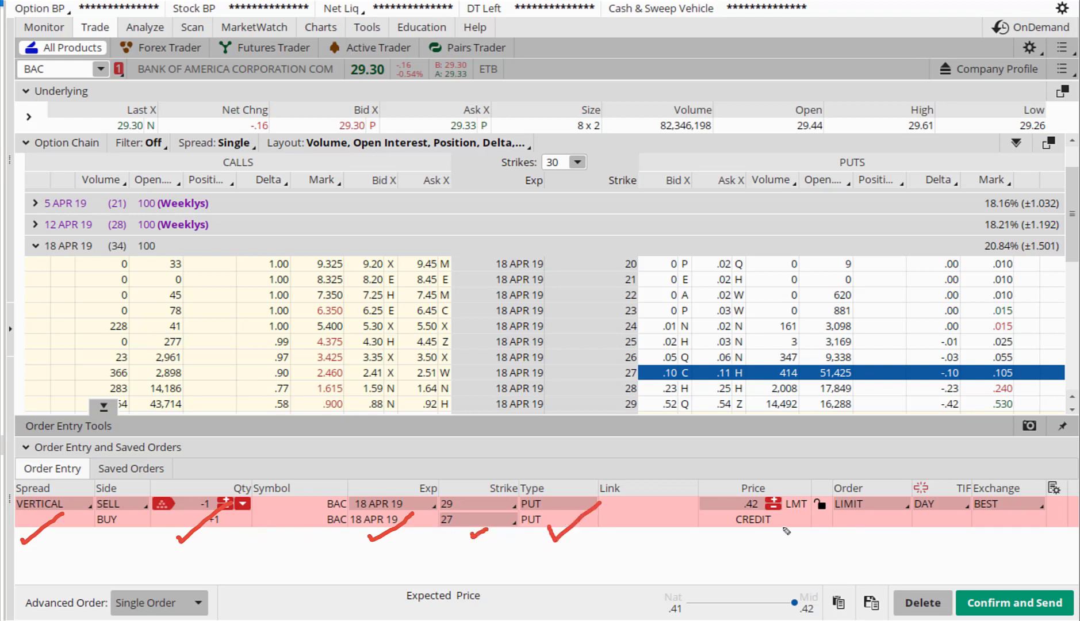
{"action": "mouse_move", "coordinate": [745, 475]}
{"action": "left_mouse_down"}
{"action": "mouse_move", "coordinate": [717, 519]}
{"action": "mouse_move", "coordinate": [770, 573]}
{"action": "mouse_move", "coordinate": [796, 516]}
{"action": "mouse_move", "coordinate": [737, 471]}
{"action": "mouse_move", "coordinate": [731, 480]}
{"action": "left_mouse_up"}
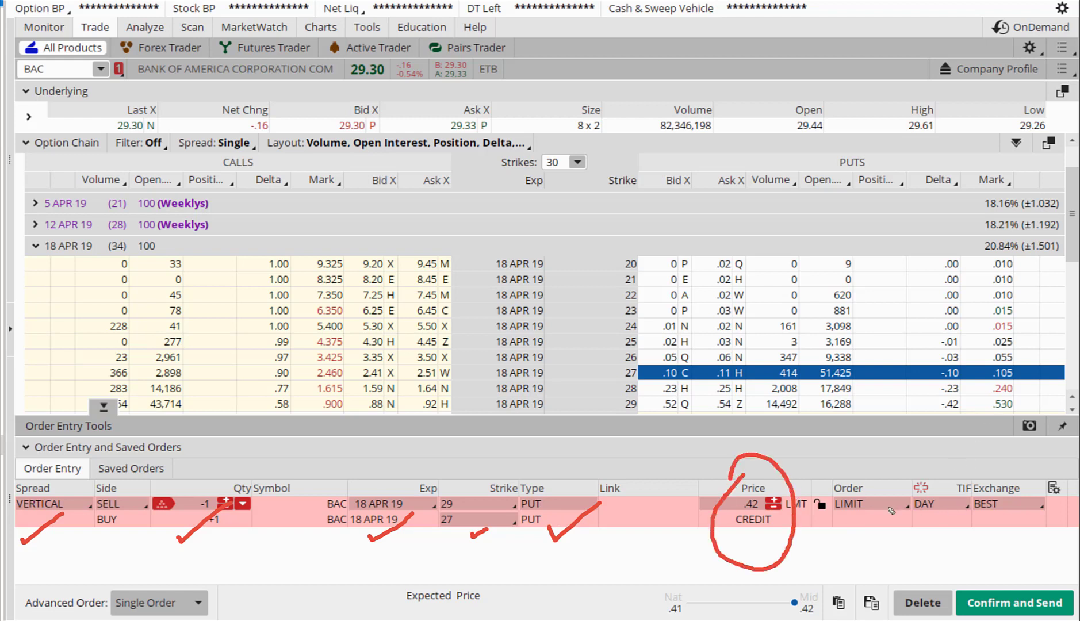
{"action": "mouse_move", "coordinate": [851, 521]}
{"action": "left_mouse_down"}
{"action": "mouse_move", "coordinate": [865, 517]}
{"action": "mouse_move", "coordinate": [835, 473]}
{"action": "mouse_move", "coordinate": [836, 522]}
{"action": "left_mouse_up"}
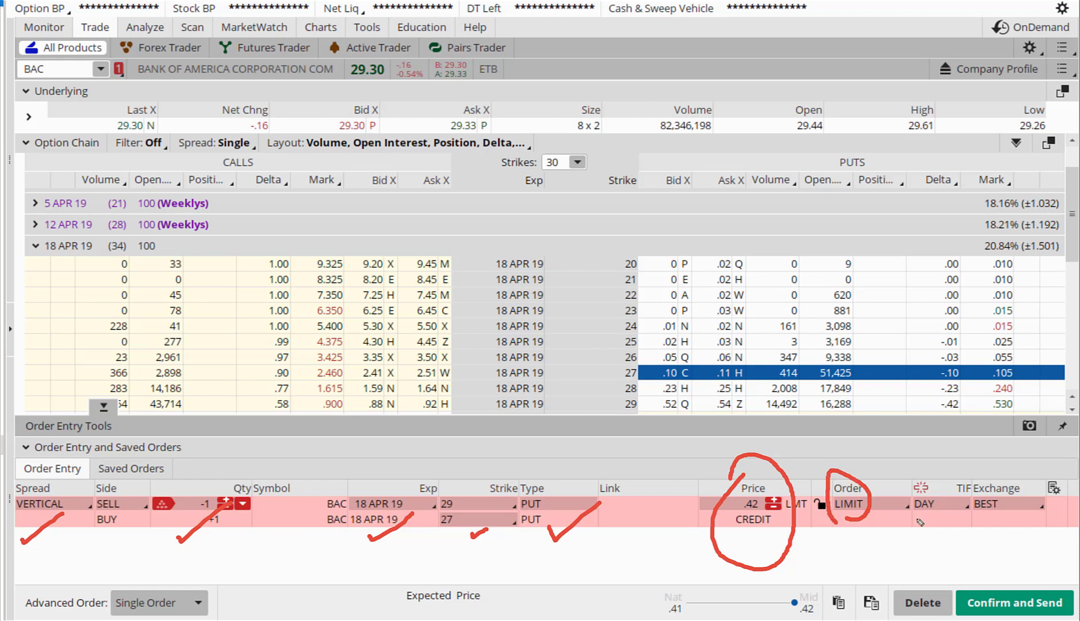
{"action": "mouse_move", "coordinate": [918, 520]}
{"action": "left_mouse_down"}
{"action": "mouse_move", "coordinate": [947, 509]}
{"action": "mouse_move", "coordinate": [926, 477]}
{"action": "mouse_move", "coordinate": [897, 494]}
{"action": "mouse_move", "coordinate": [902, 513]}
{"action": "left_mouse_up"}
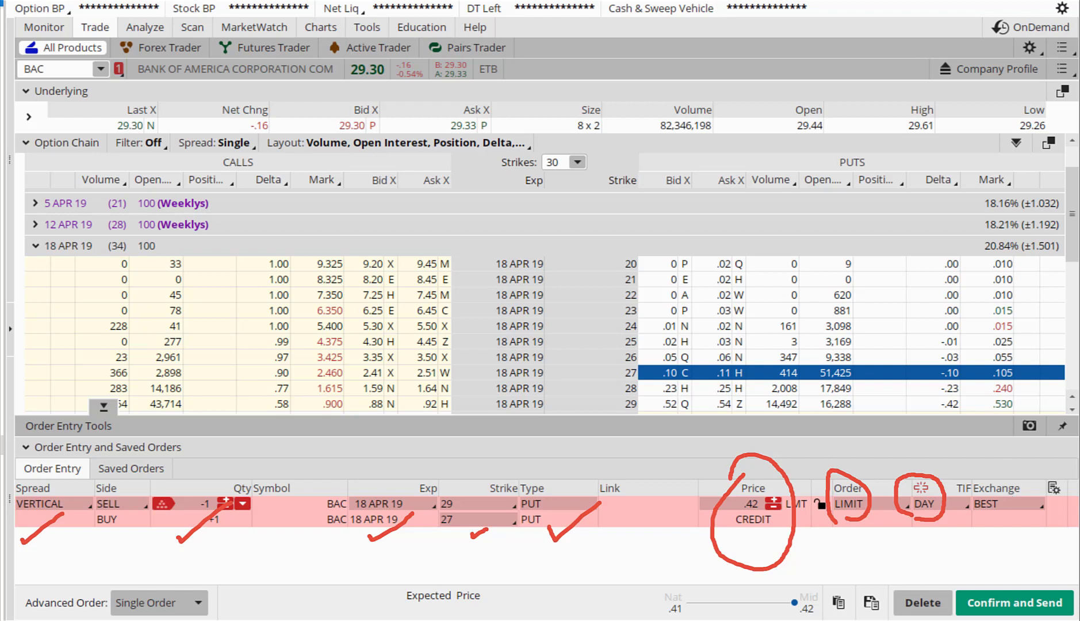
{"action": "left_click", "coordinate": [773, 499]}
{"action": "left_click", "coordinate": [772, 499]}
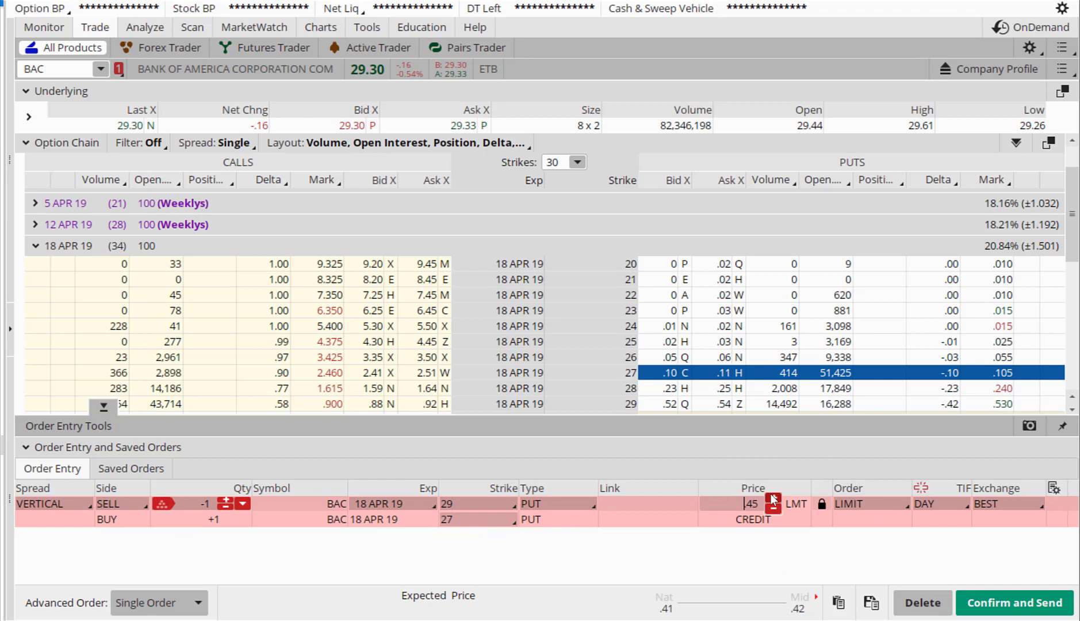
{"action": "left_click", "coordinate": [773, 499]}
{"action": "left_click", "coordinate": [773, 506]}
{"action": "left_click", "coordinate": [773, 506]}
{"action": "left_click", "coordinate": [773, 506]}
{"action": "left_click", "coordinate": [773, 506]}
{"action": "scroll", "coordinate": [874, 242], "scroll_direction": "down", "scroll_amount": 1}
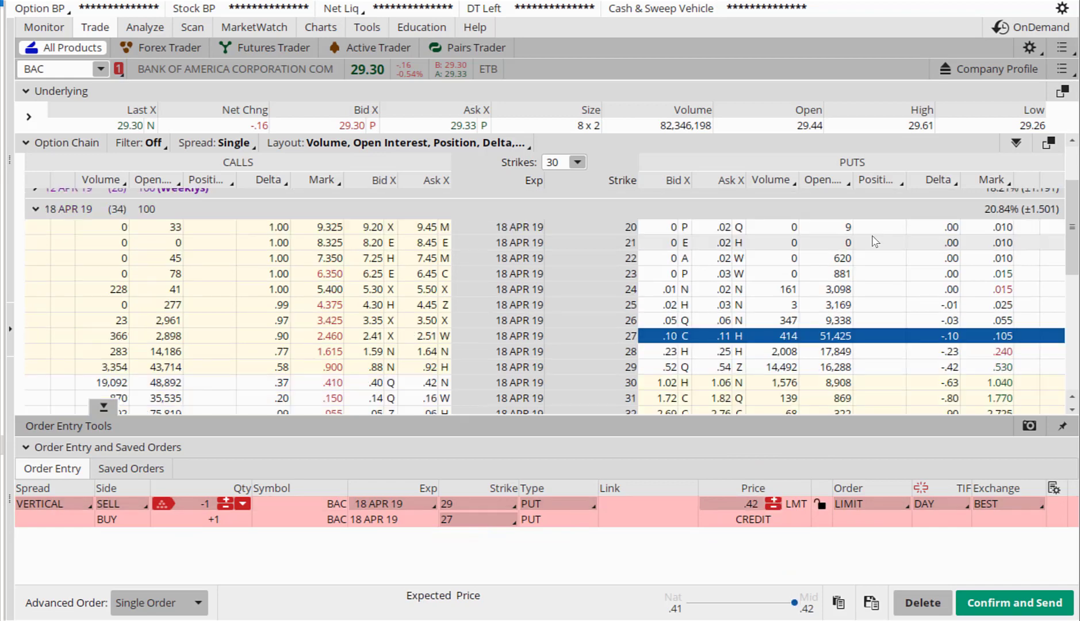